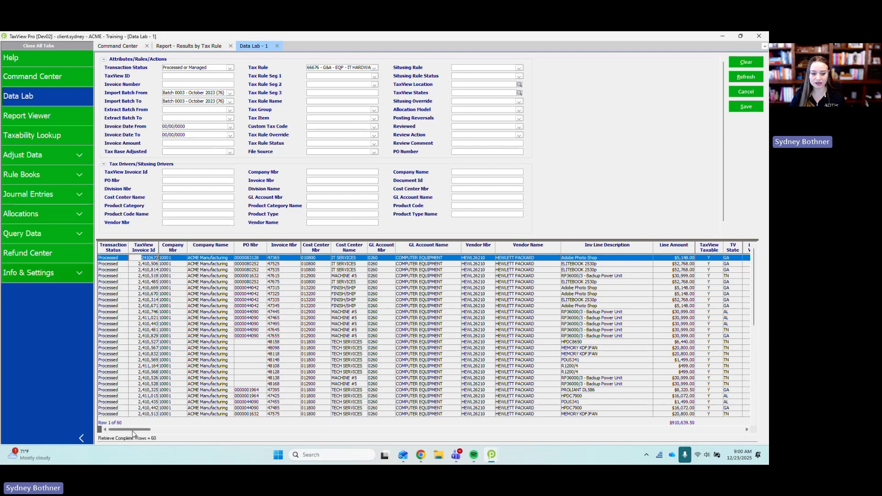
Sort the retrieved transaction lines by invoice line description
{"action": "left_click_drag", "start_coordinate": [133, 432], "coordinate": [136, 431]}
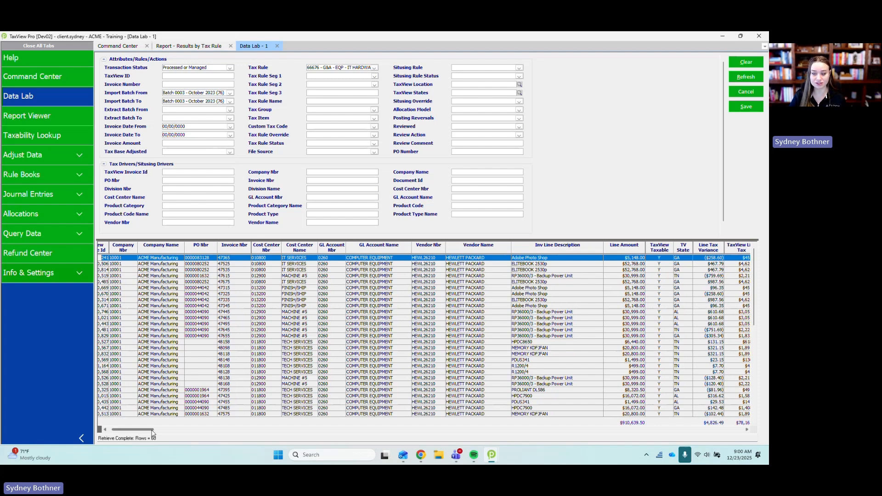
{"action": "left_click", "coordinate": [155, 431]}
{"action": "left_click_drag", "start_coordinate": [155, 431], "coordinate": [163, 431]}
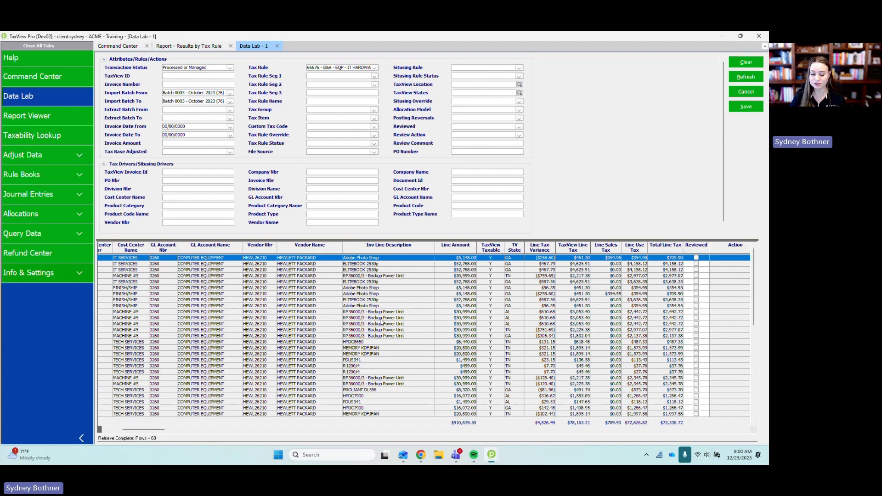
{"action": "scroll", "coordinate": [255, 339], "scroll_direction": "down", "scroll_amount": 10}
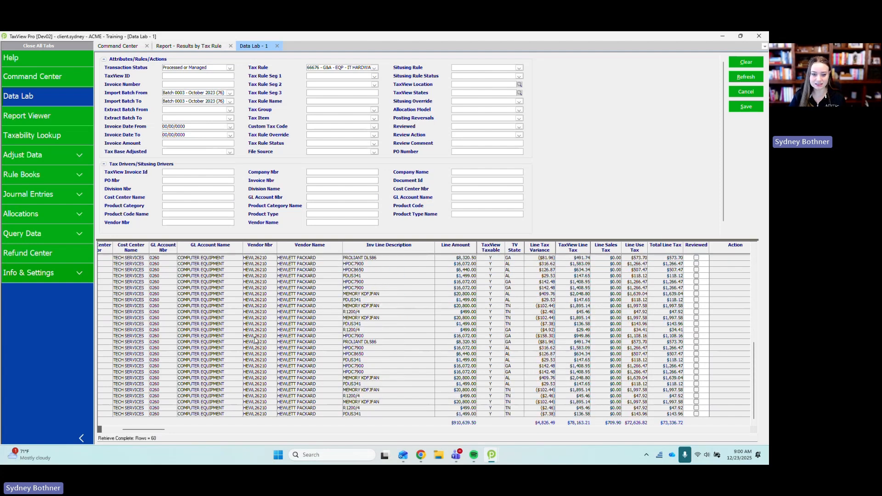
{"action": "scroll", "coordinate": [255, 340], "scroll_direction": "up", "scroll_amount": 10}
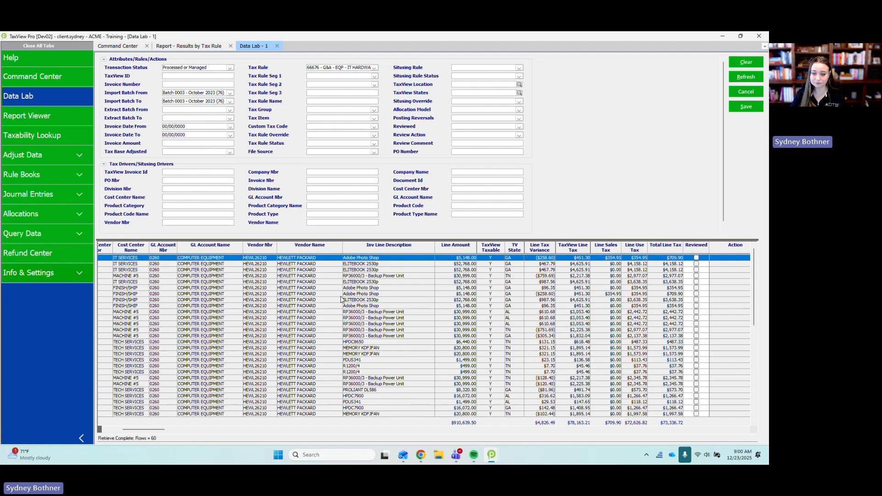
{"action": "left_click", "coordinate": [381, 247]}
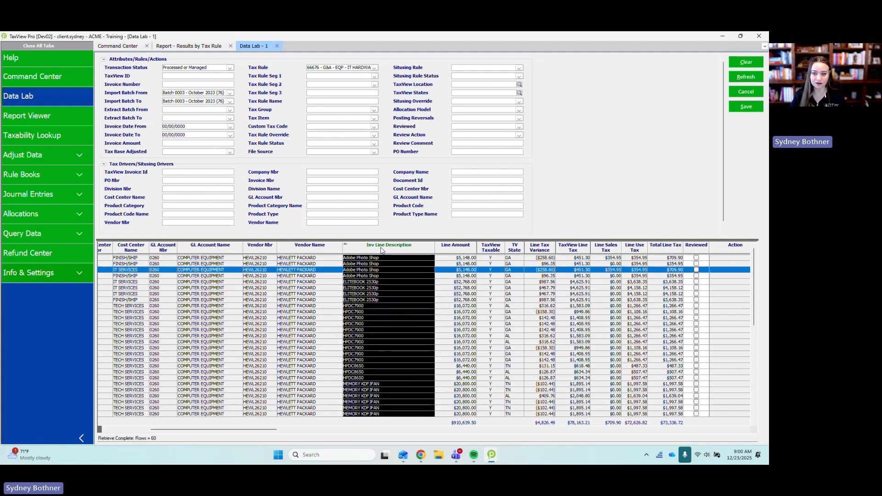
Filter the transaction lines to the invoice line description Adobe Photo Shop
{"action": "left_click", "coordinate": [386, 282]}
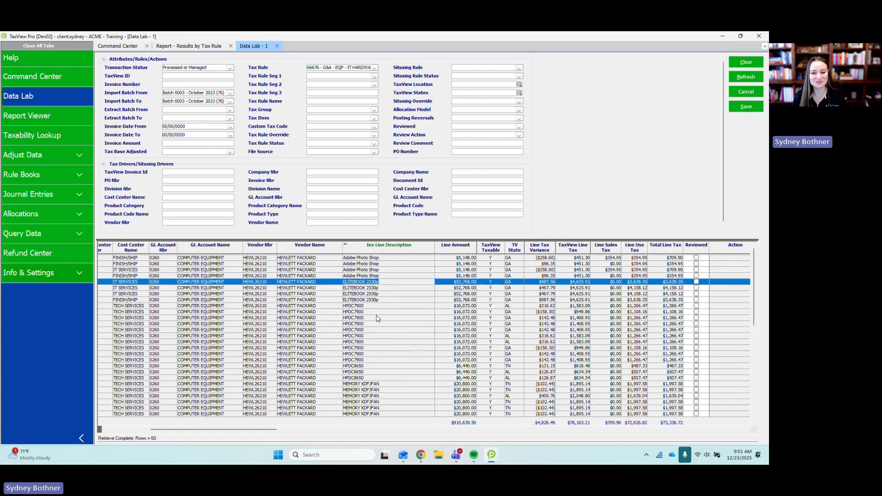
{"action": "scroll", "coordinate": [376, 318], "scroll_direction": "down", "scroll_amount": 3}
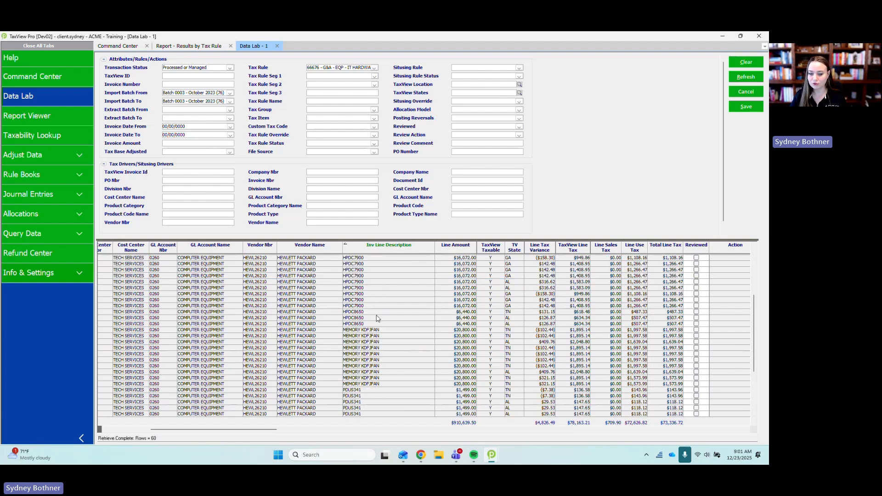
{"action": "scroll", "coordinate": [377, 318], "scroll_direction": "down", "scroll_amount": 8}
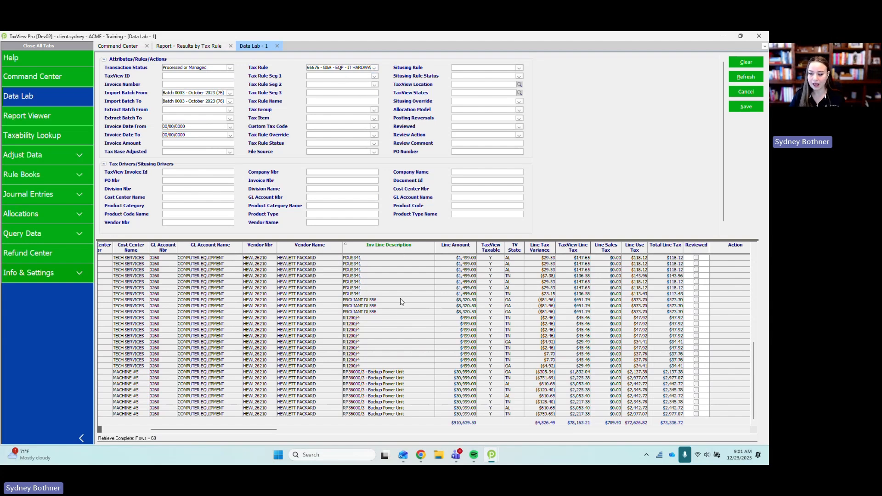
{"action": "scroll", "coordinate": [393, 313], "scroll_direction": "up", "scroll_amount": 8}
{"action": "scroll", "coordinate": [393, 314], "scroll_direction": "up", "scroll_amount": 5}
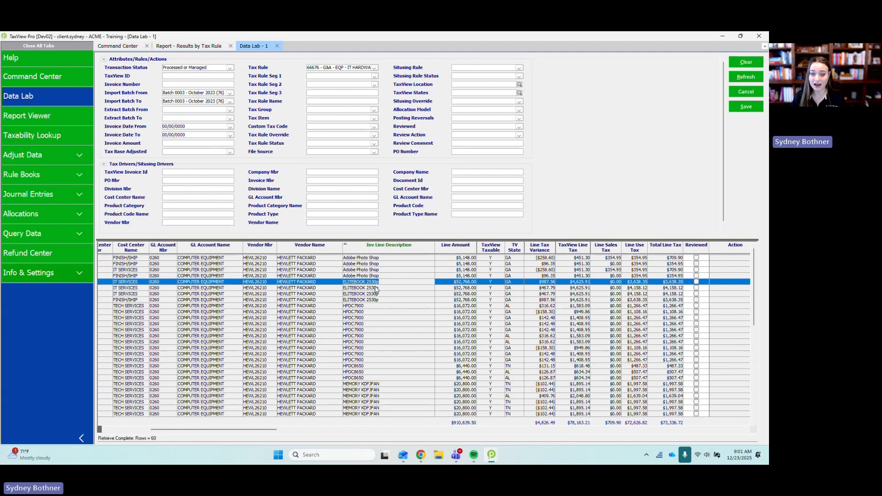
{"action": "right_click", "coordinate": [371, 253]}
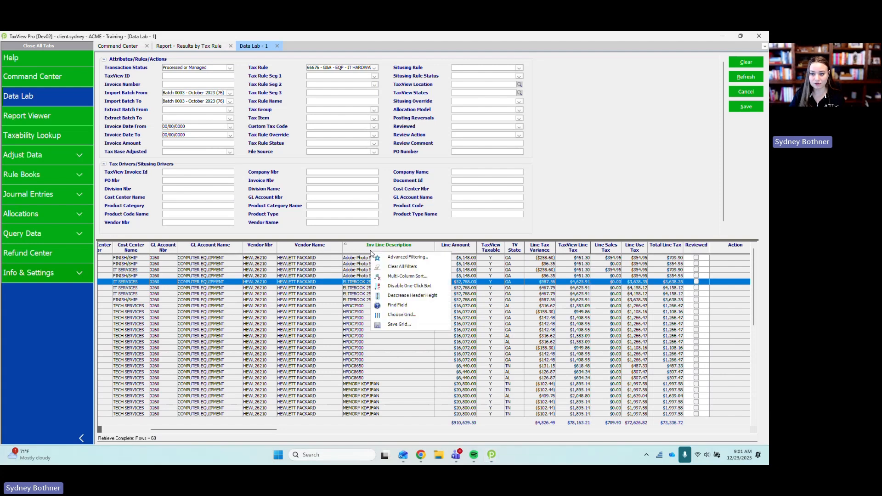
{"action": "left_click", "coordinate": [396, 259]}
{"action": "left_click", "coordinate": [345, 184]}
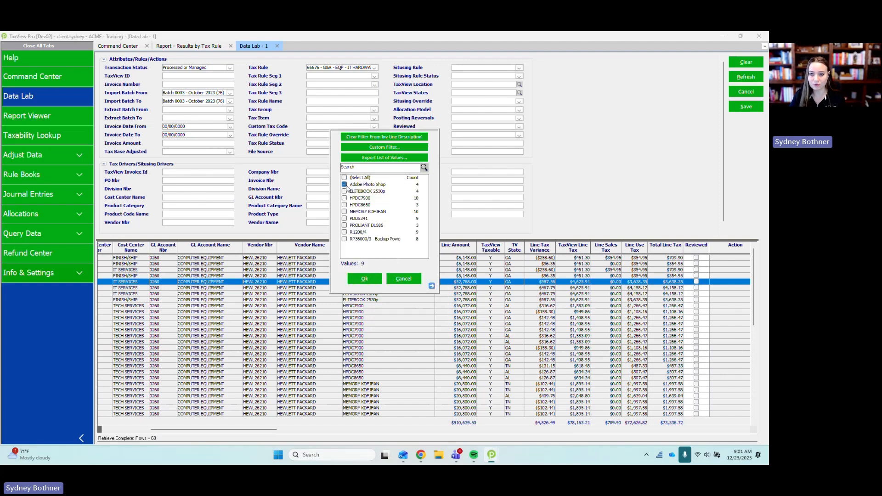
{"action": "left_click", "coordinate": [365, 278]}
Mark the first Adobe Photo Shop line as reviewed and set its action to Change Order - Tax Rule
{"action": "left_click_drag", "start_coordinate": [261, 433], "coordinate": [301, 434]}
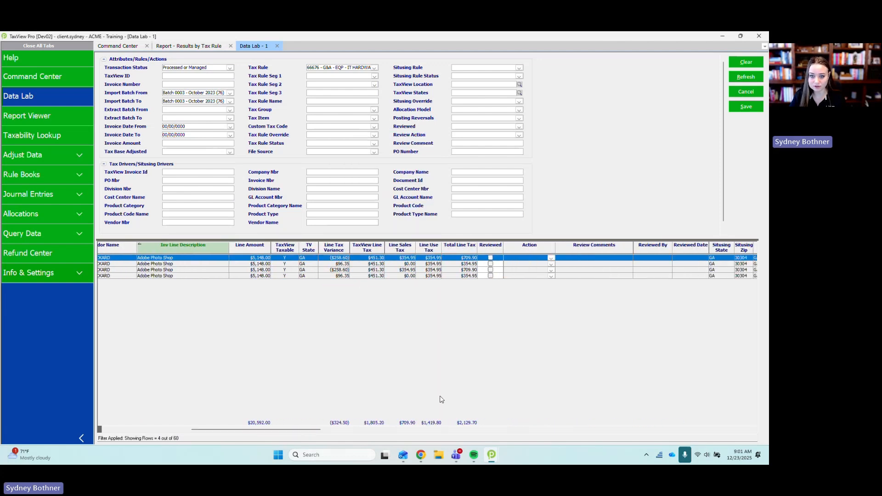
{"action": "left_click", "coordinate": [491, 258]}
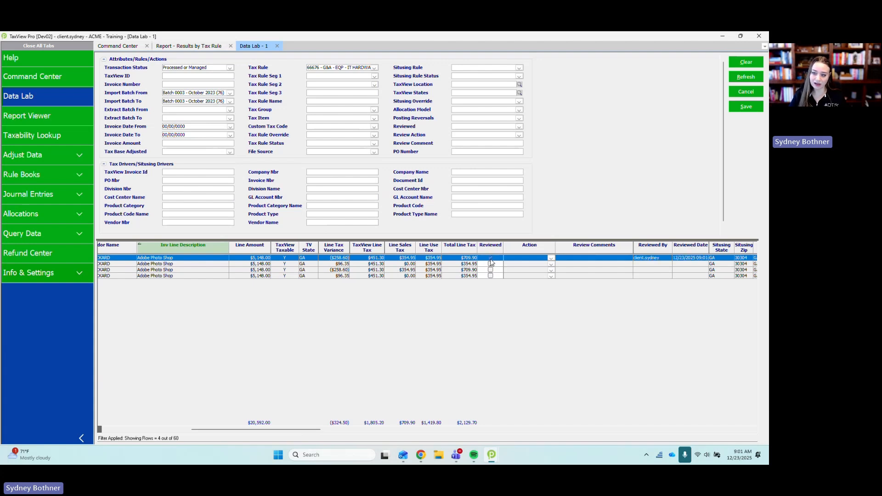
{"action": "left_click", "coordinate": [550, 258]}
{"action": "scroll", "coordinate": [552, 285], "scroll_direction": "down", "scroll_amount": 2}
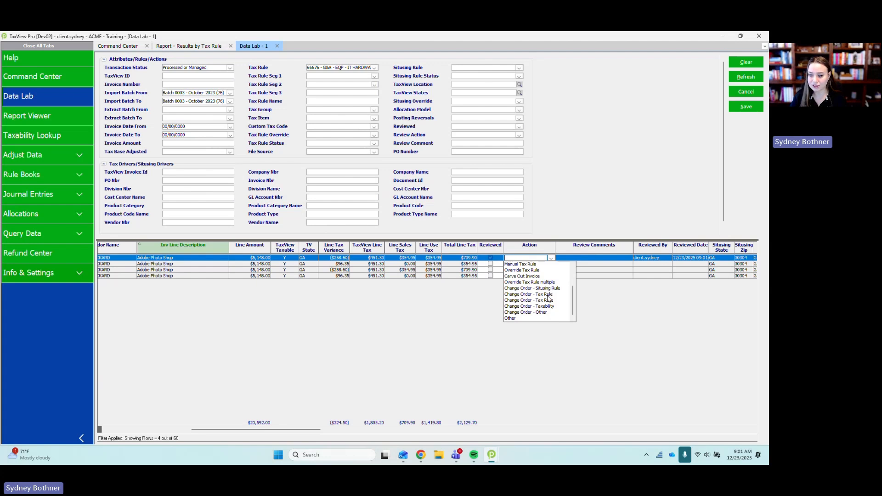
{"action": "left_click", "coordinate": [548, 297]}
Enter the review comment "Adobe is SaaS" on the first Adobe Photo Shop line
{"action": "left_click", "coordinate": [566, 261]}
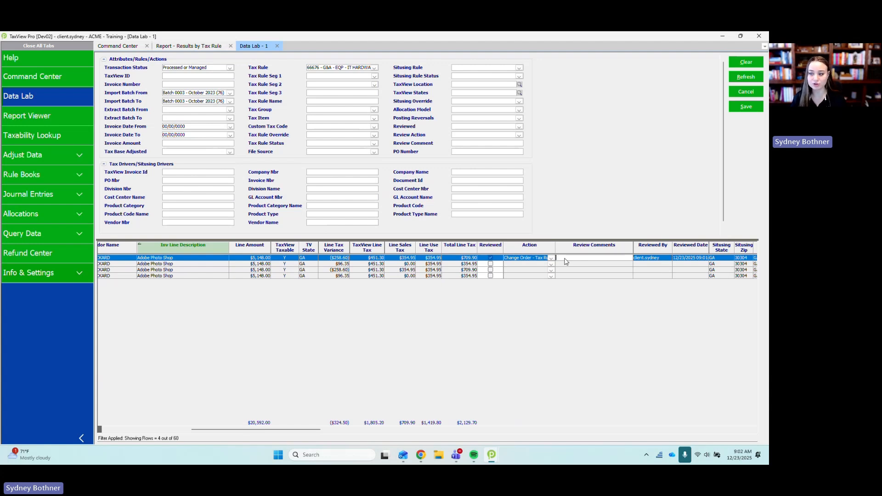
{"action": "type", "text": "Ad"}
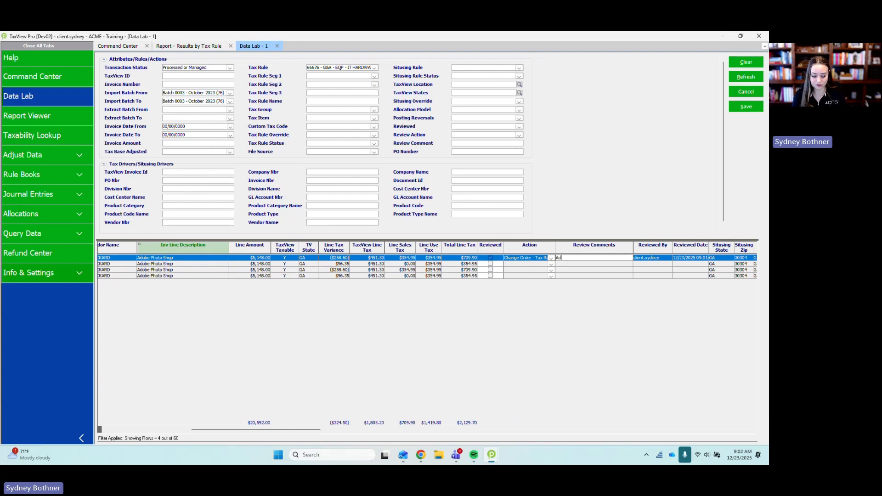
{"action": "type", "text": "obe is S"}
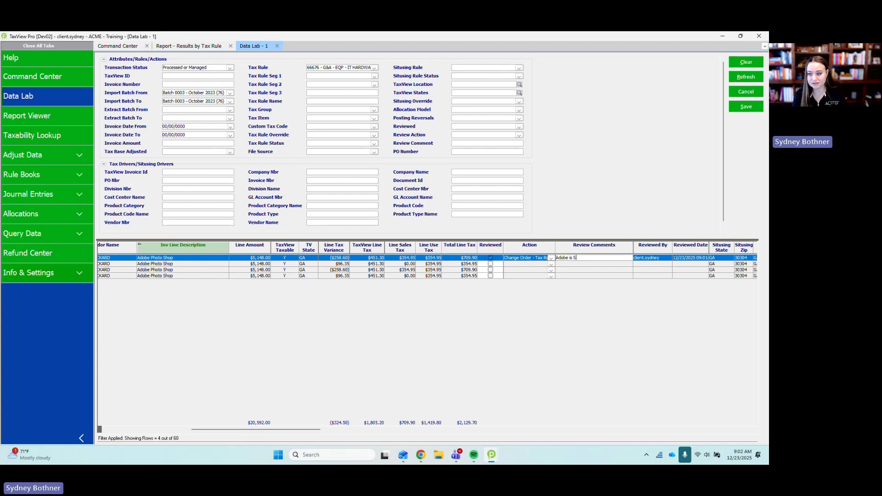
{"action": "type", "text": "aaS"}
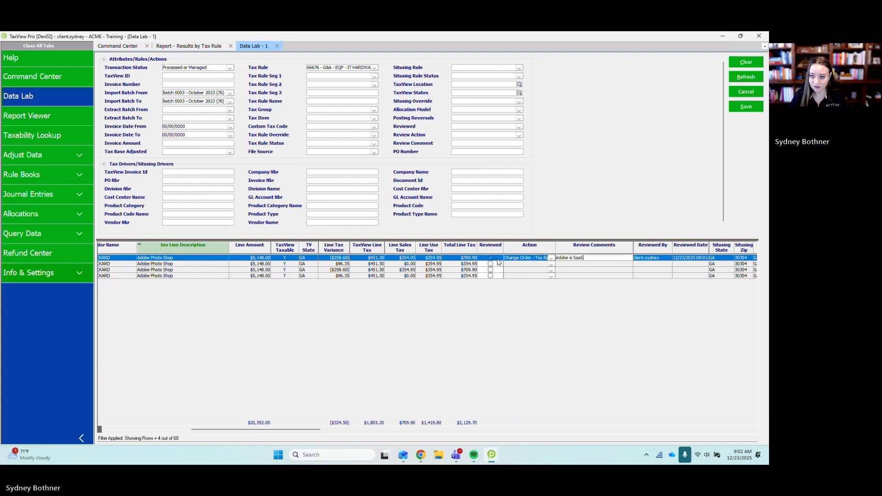
Apply the first line's review entries to all the lines below it and save the change order
{"action": "right_click", "coordinate": [498, 260]}
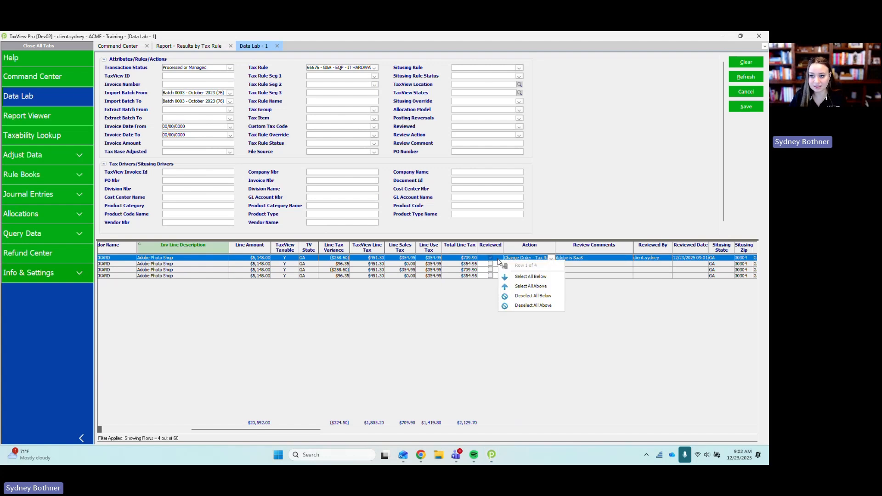
{"action": "left_click", "coordinate": [520, 277]}
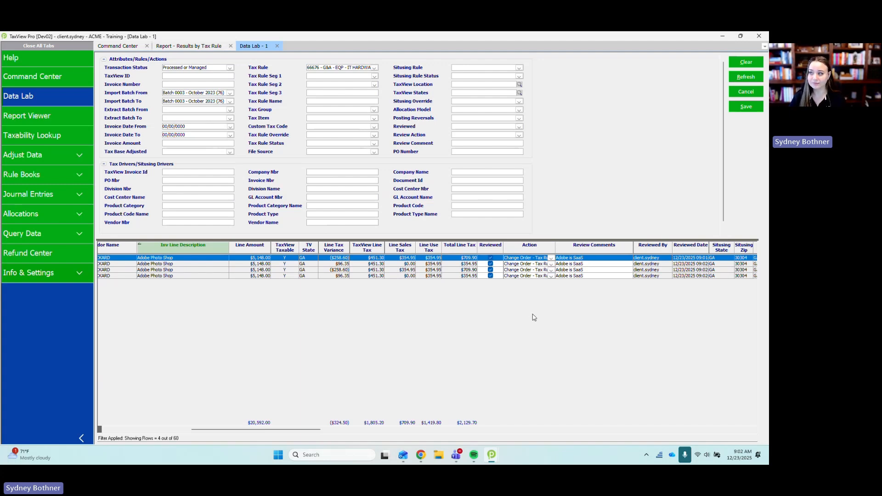
{"action": "left_click", "coordinate": [745, 107]}
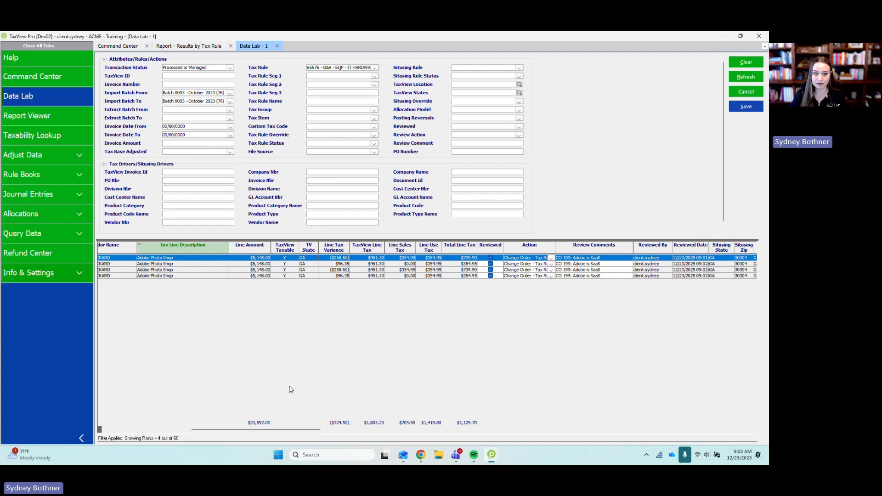
Refresh the October 2023 batch in the Command Center
{"action": "left_click", "coordinate": [119, 47]}
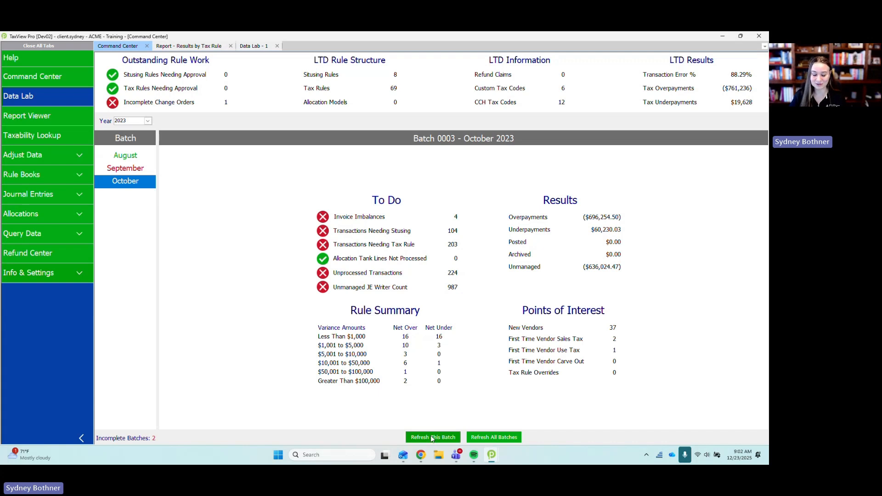
{"action": "left_click", "coordinate": [432, 438]}
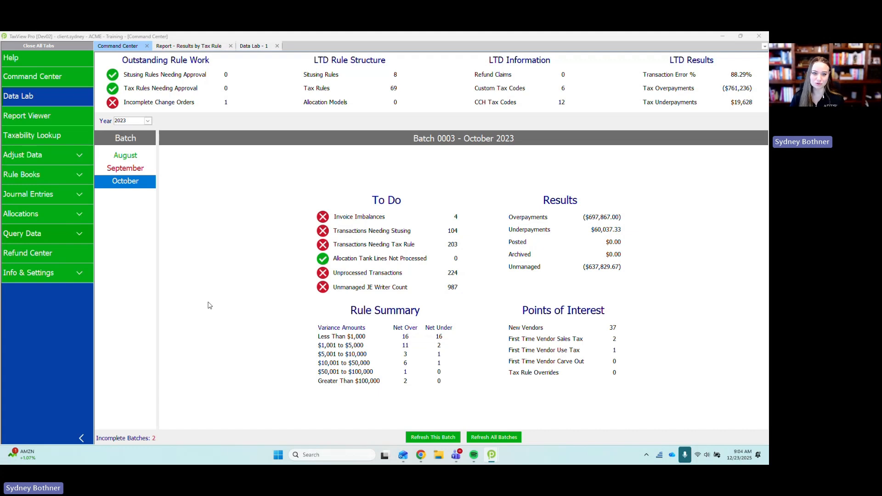
{"action": "left_click", "coordinate": [439, 436]}
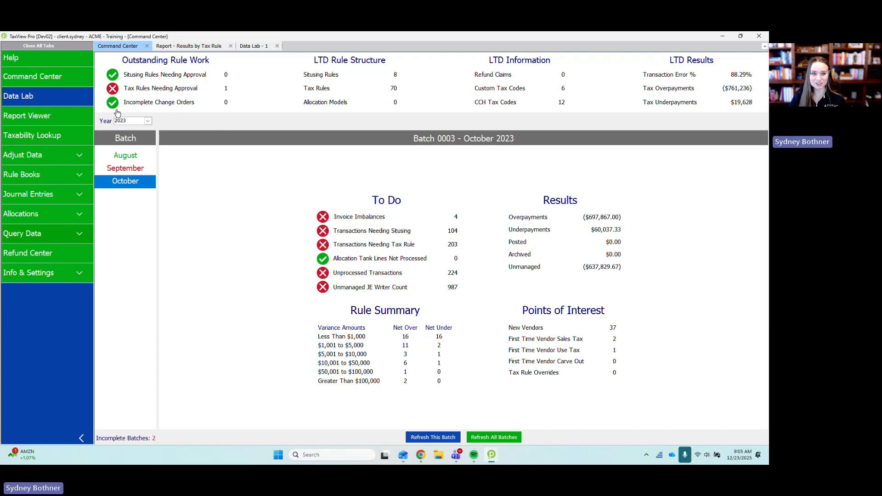
Open the pending G&A - SFW - ADOBE tax rule for review and approval from the outstanding tax rules
{"action": "mouse_move", "coordinate": [179, 101]}
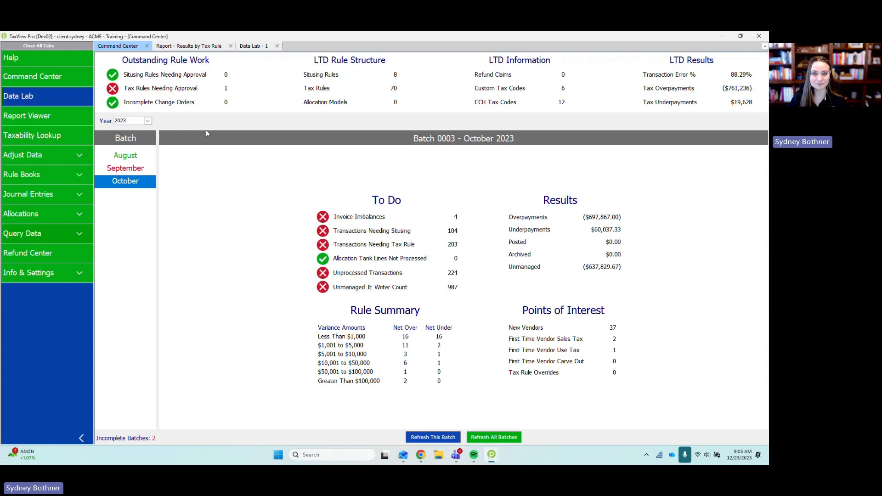
{"action": "left_click", "coordinate": [226, 92]}
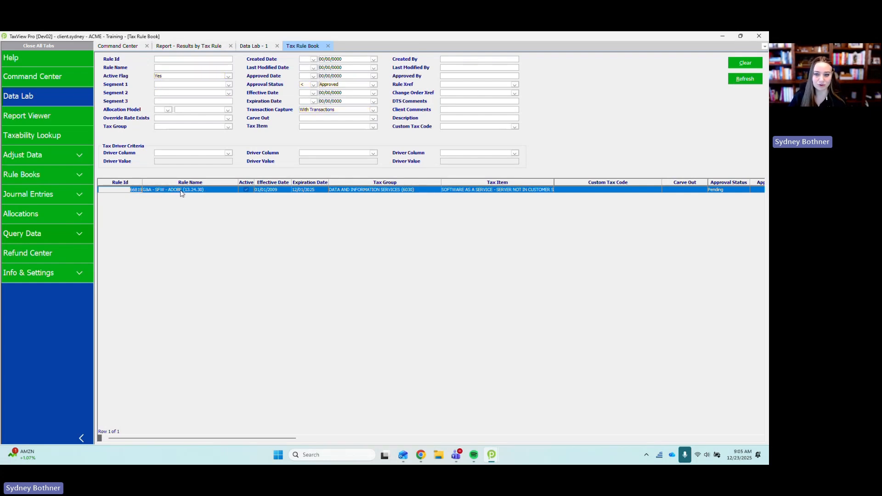
{"action": "right_click", "coordinate": [181, 192]}
{"action": "mouse_move", "coordinate": [213, 206]}
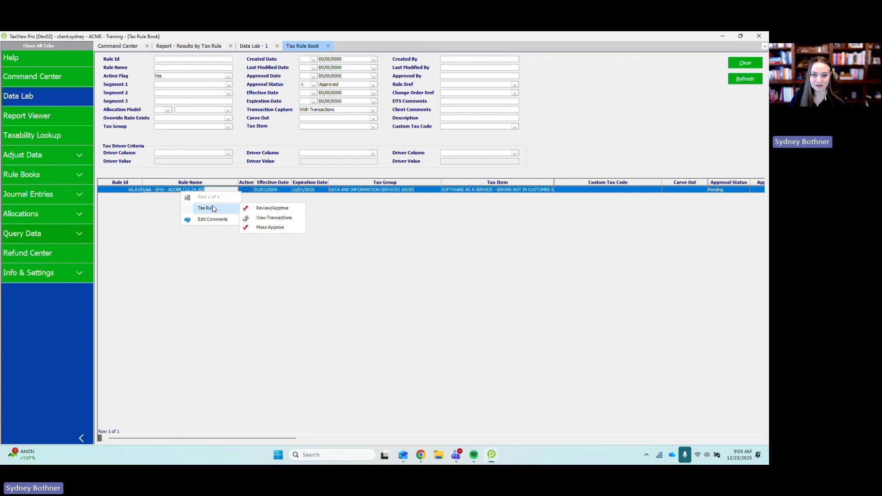
{"action": "left_click", "coordinate": [254, 209]}
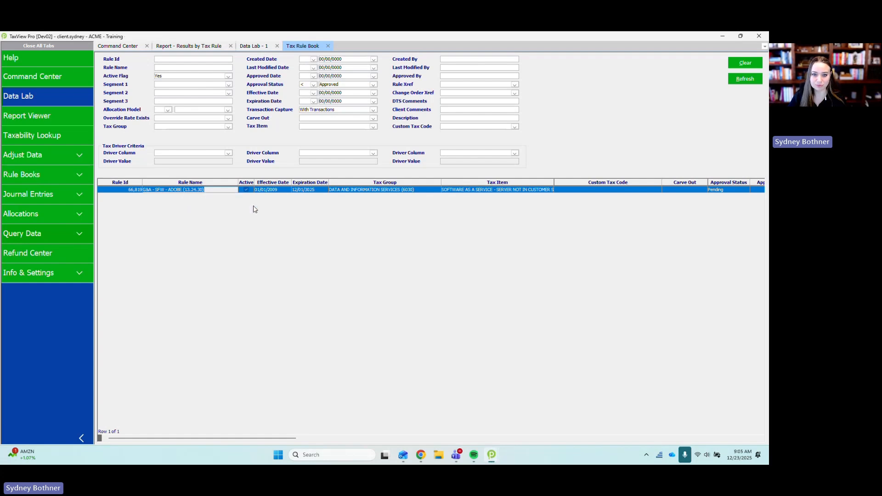
Load the latest batch's transactions for the Adobe tax rule and examine their taxability and tax variance
{"action": "left_click_drag", "start_coordinate": [257, 204], "coordinate": [258, 249]}
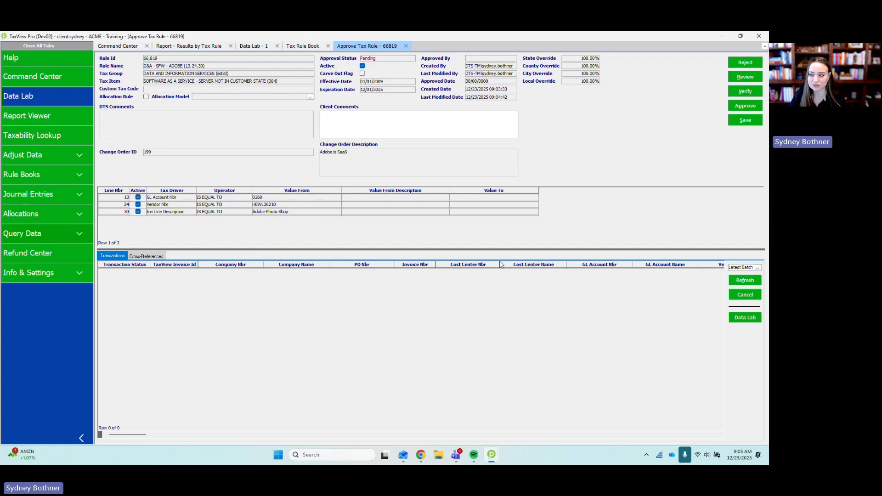
{"action": "left_click", "coordinate": [752, 281]}
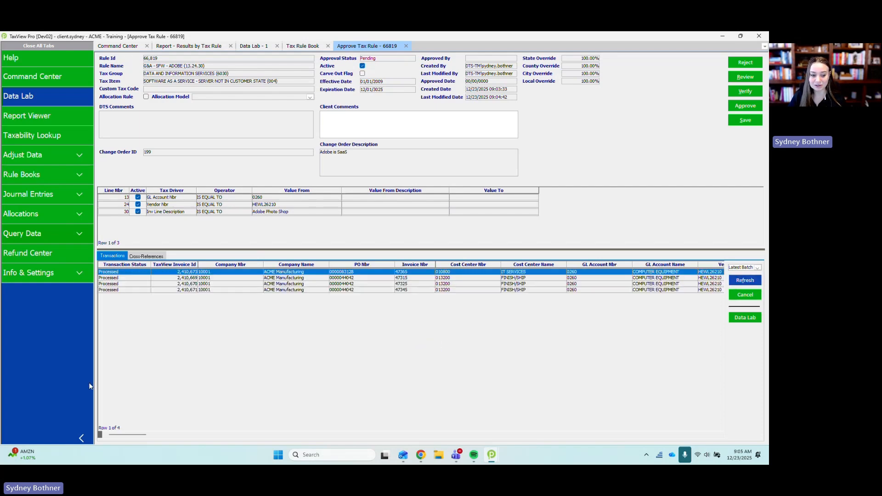
{"action": "mouse_move", "coordinate": [132, 436]}
{"action": "left_mouse_down"}
{"action": "mouse_move", "coordinate": [181, 438]}
{"action": "mouse_move", "coordinate": [143, 433]}
{"action": "left_mouse_up"}
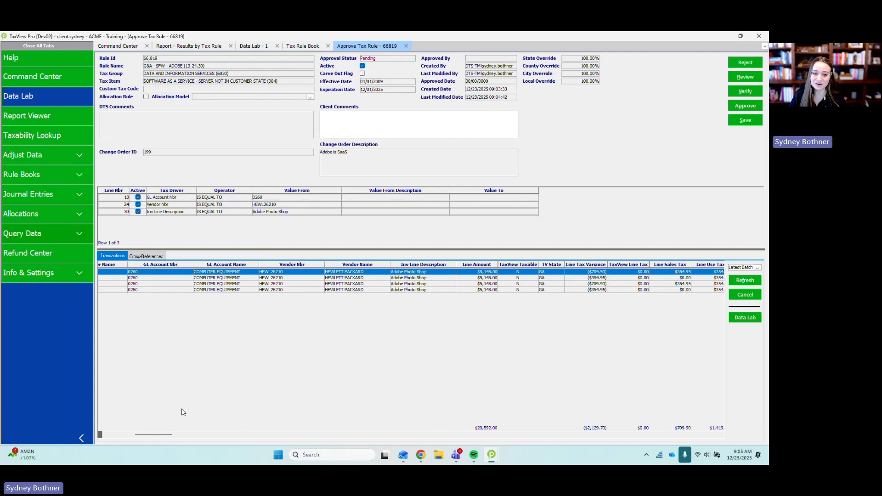
Clear all filters on the Data Lab transaction lines and refresh the results for the IT hardware tax rule
{"action": "left_click", "coordinate": [256, 48]}
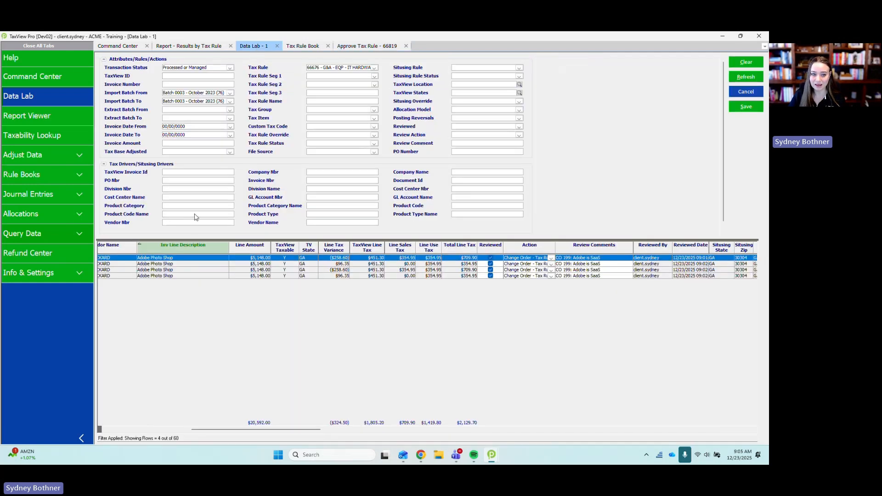
{"action": "right_click", "coordinate": [196, 251]}
{"action": "left_click", "coordinate": [216, 263]}
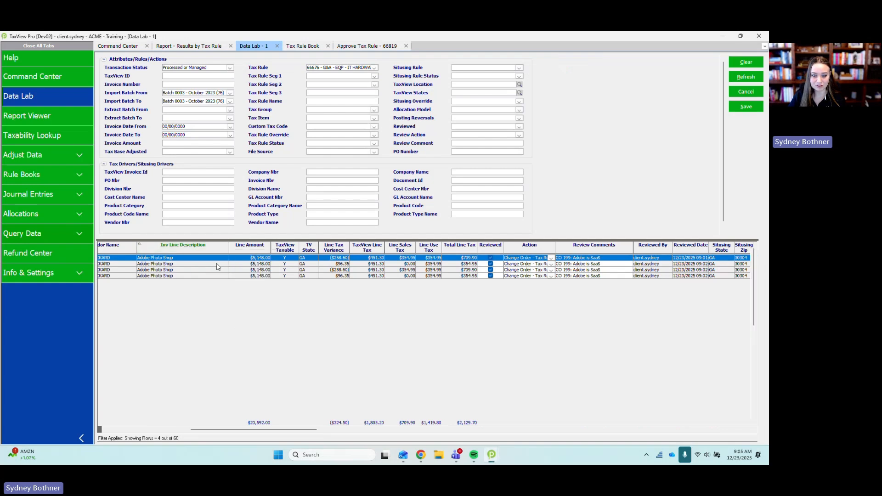
{"action": "left_click", "coordinate": [745, 76]}
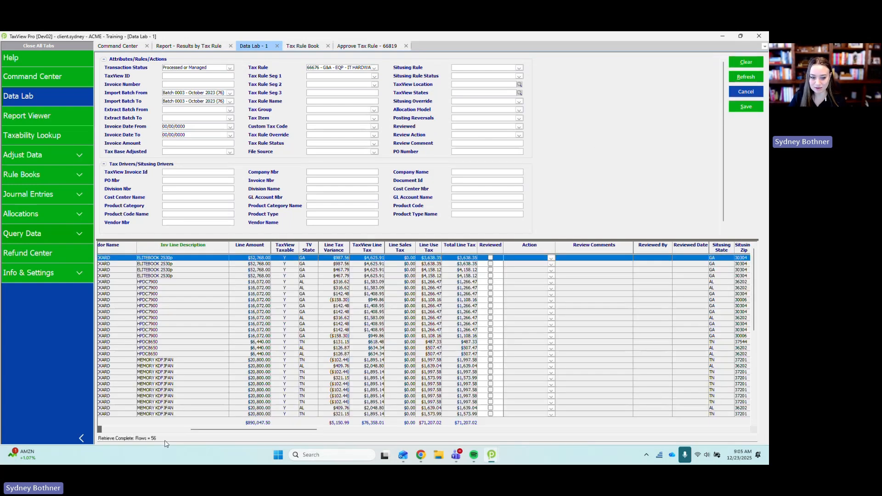
{"action": "left_click_drag", "start_coordinate": [221, 429], "coordinate": [211, 431]}
{"action": "scroll", "coordinate": [245, 357], "scroll_direction": "down", "scroll_amount": 10}
{"action": "scroll", "coordinate": [245, 357], "scroll_direction": "down", "scroll_amount": 4}
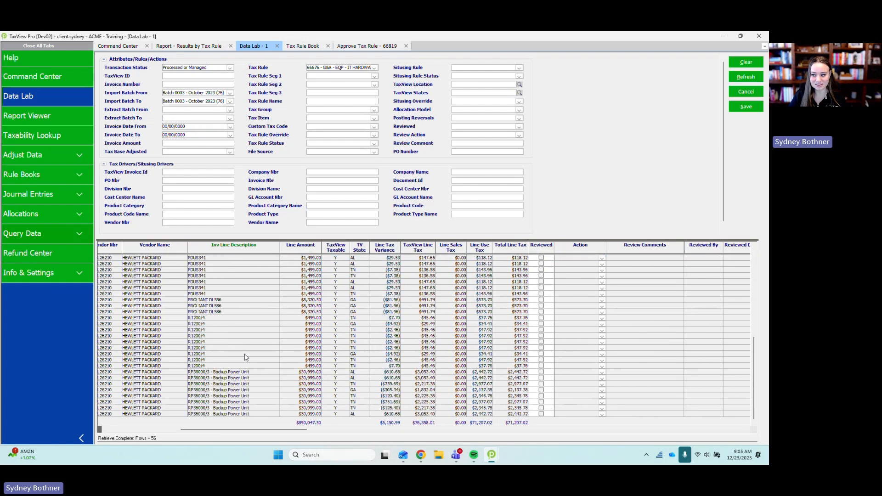
{"action": "scroll", "coordinate": [245, 358], "scroll_direction": "up", "scroll_amount": 10}
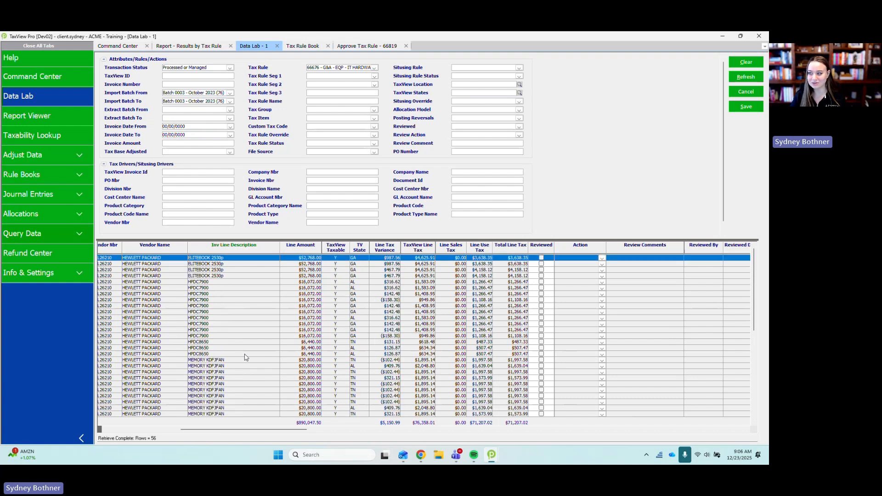